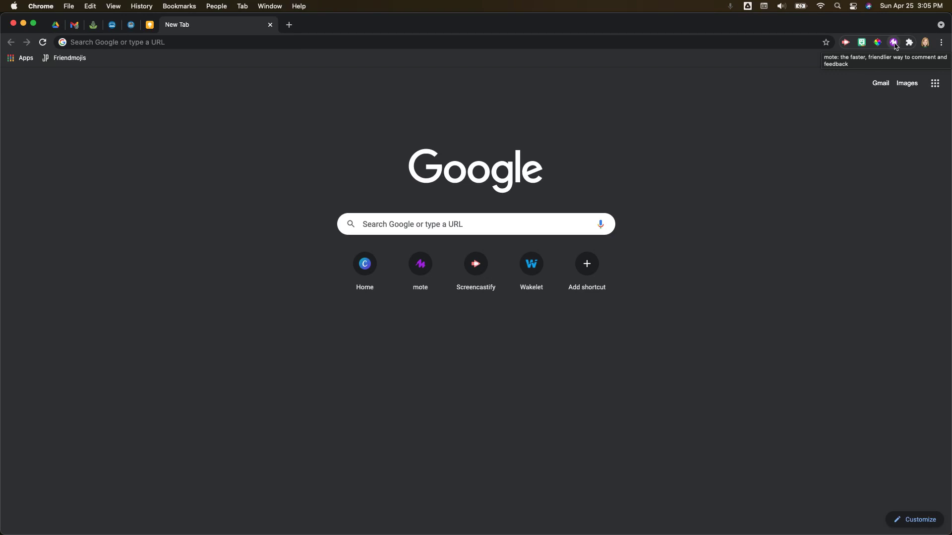
Open the mote voice-note extension panel from the Chrome toolbar
{"action": "left_click", "coordinate": [894, 43]}
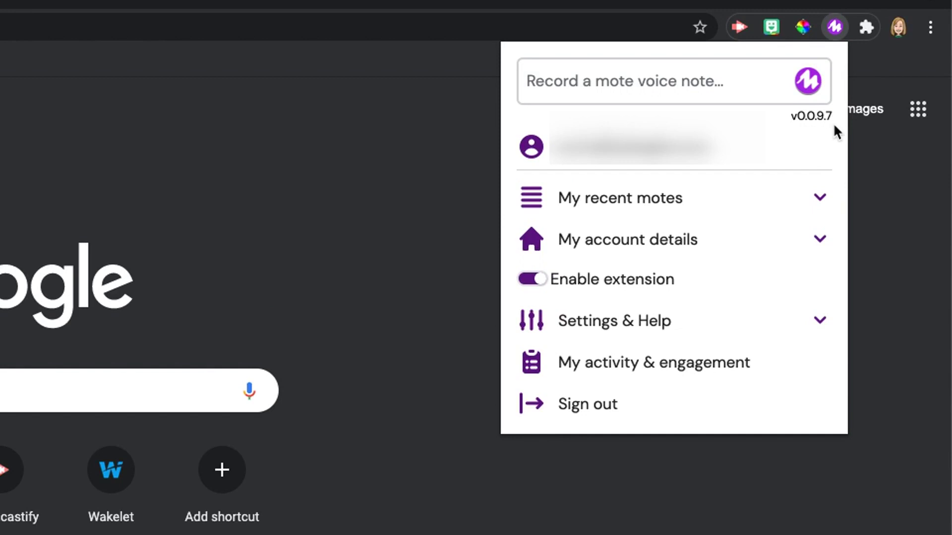
Go to Chrome's Extensions page and switch Developer mode off and back on, with mote 0.0.9.7 active
{"action": "left_click", "coordinate": [898, 180]}
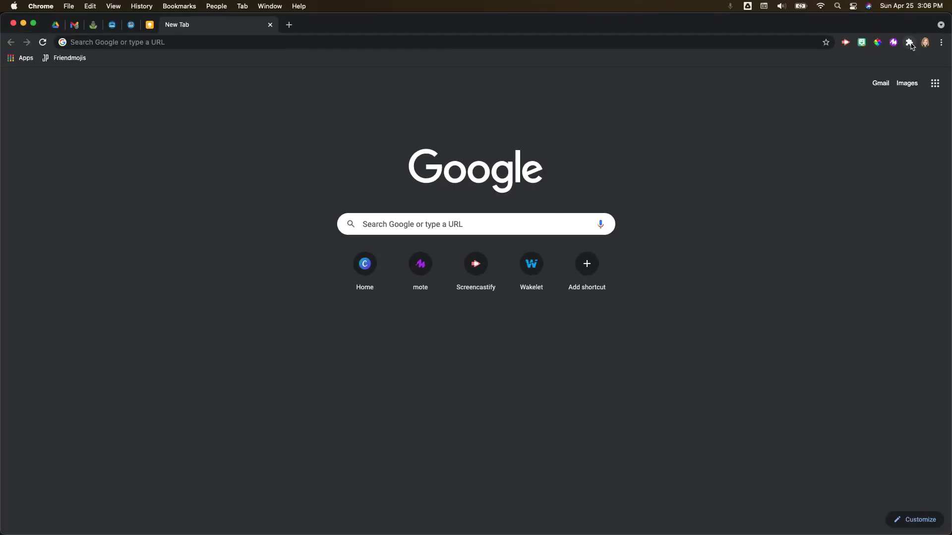
{"action": "left_click", "coordinate": [910, 44]}
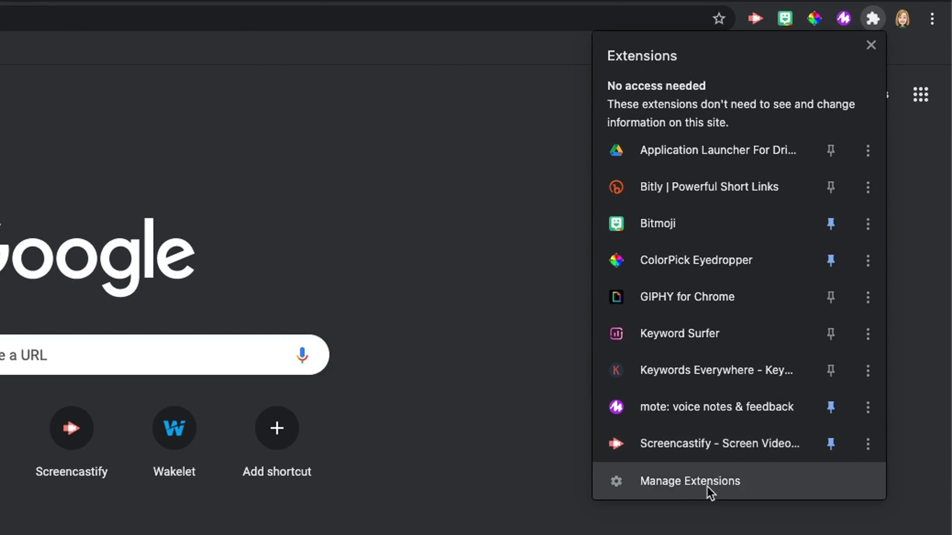
{"action": "left_click", "coordinate": [707, 486]}
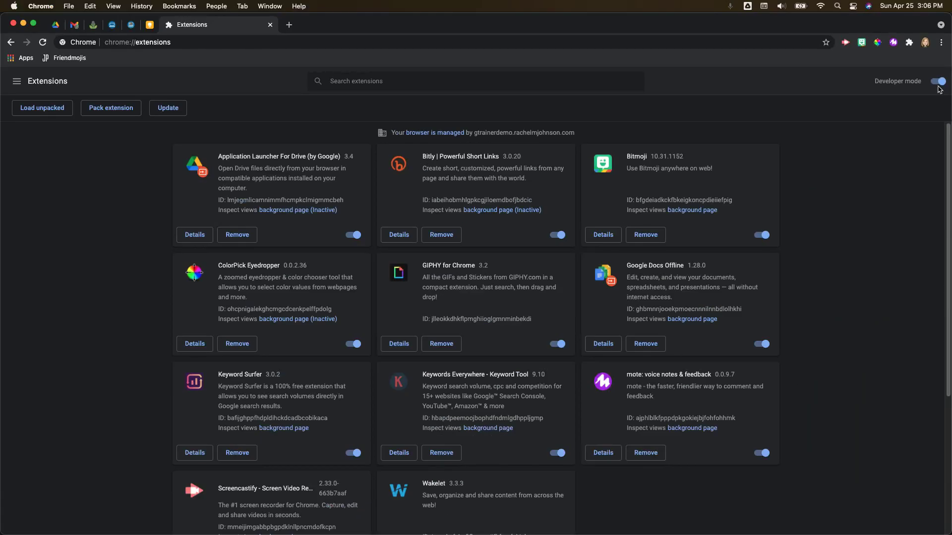
{"action": "left_click", "coordinate": [936, 83]}
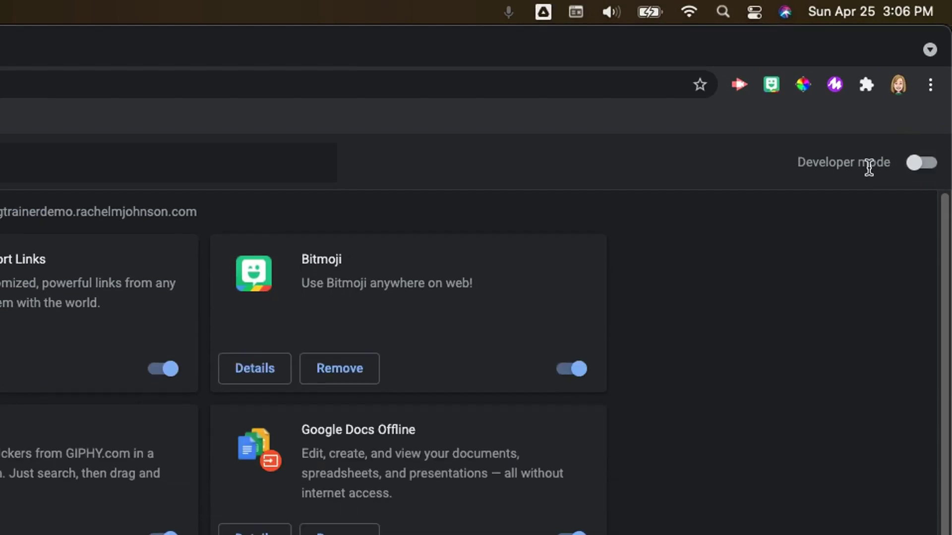
{"action": "left_click", "coordinate": [925, 164]}
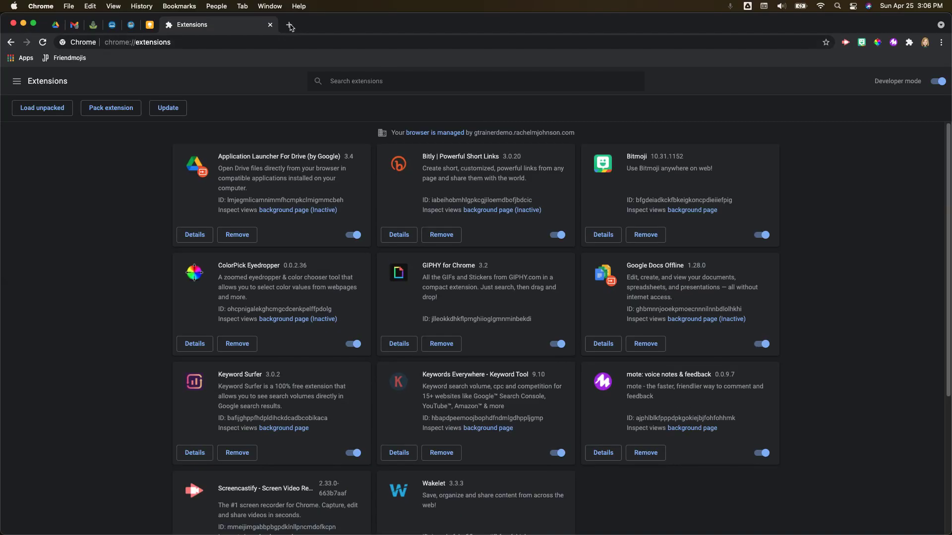
Start a blank form via forms.new and title its first question 'What is your name'
{"action": "left_click", "coordinate": [290, 25]}
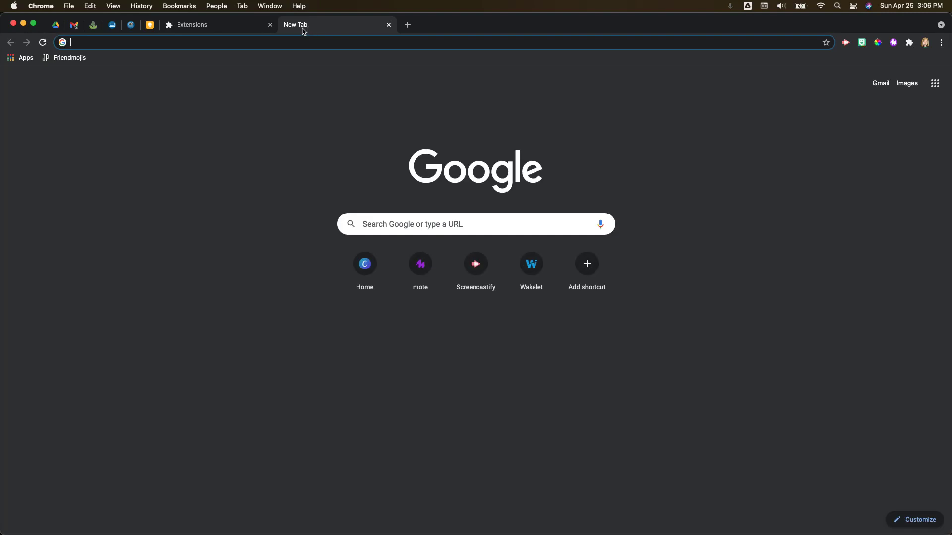
{"action": "type", "text": "forms.new"}
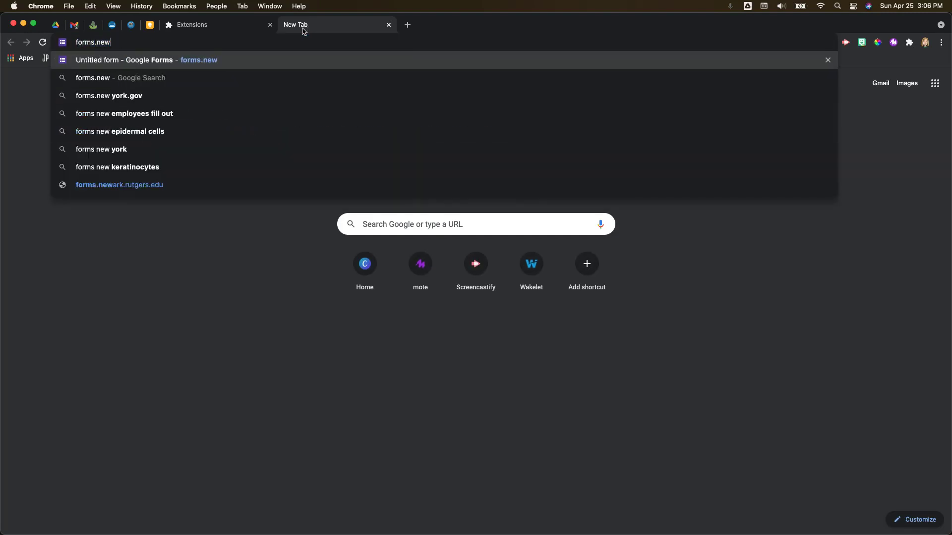
{"action": "key", "text": "Return"}
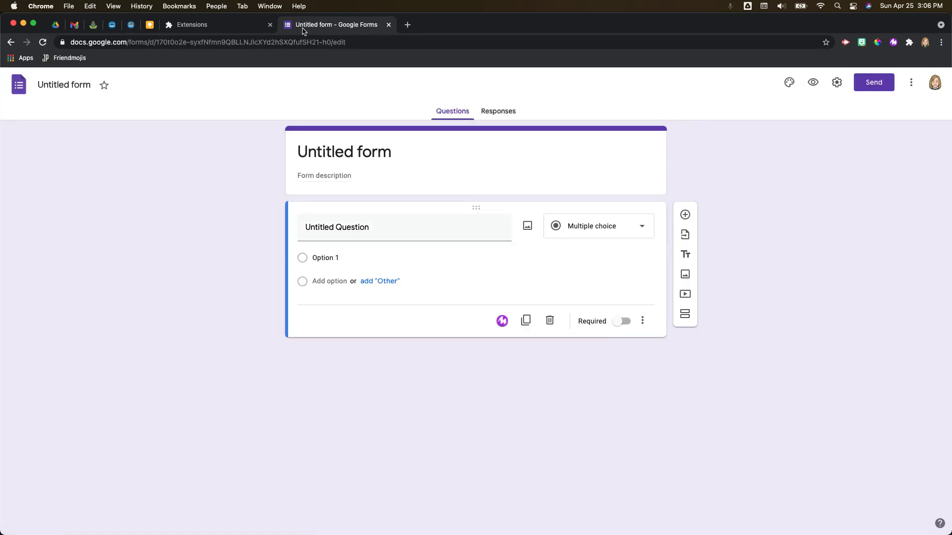
{"action": "left_click", "coordinate": [333, 229]}
{"action": "type", "text": "What"}
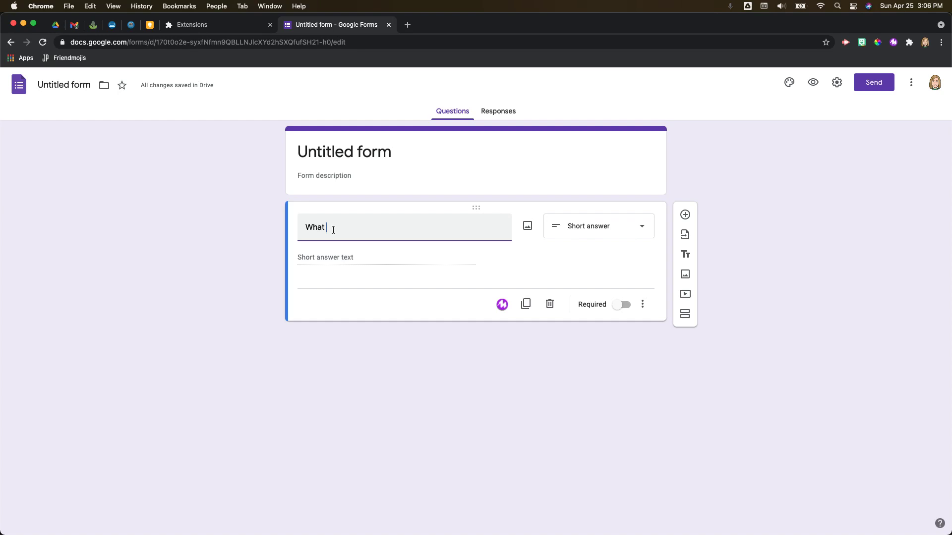
{"action": "type", "text": " is your name?"}
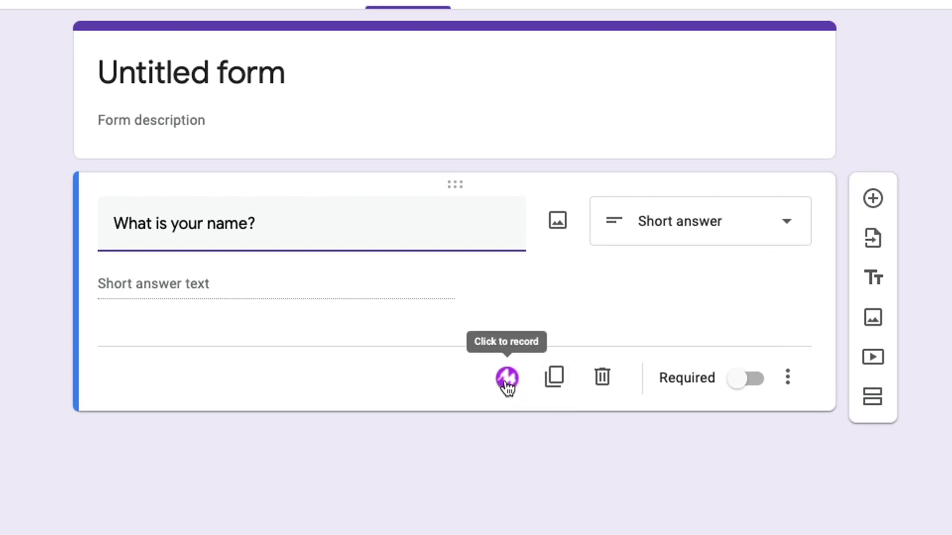
Record a mote voice note on the question card and attach it with DONE
{"action": "left_click", "coordinate": [507, 380]}
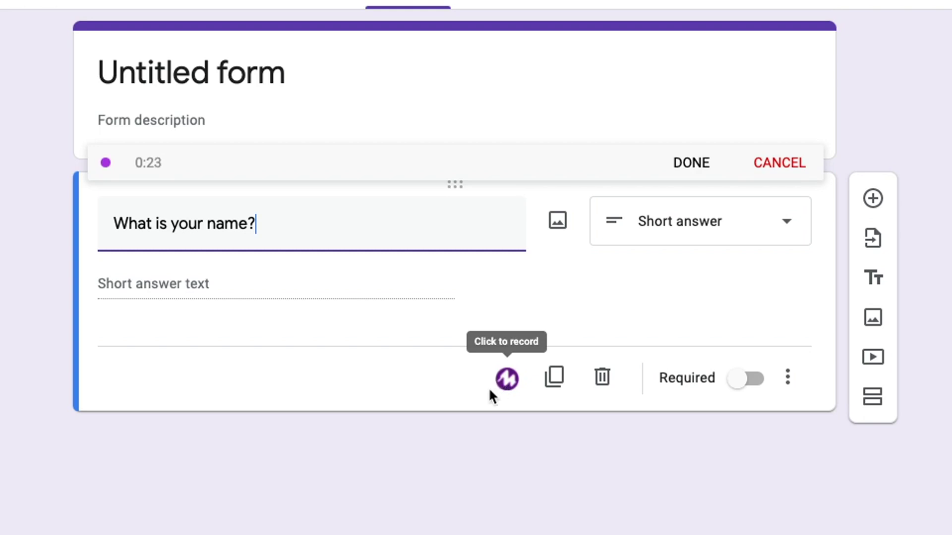
{"action": "left_click", "coordinate": [699, 163]}
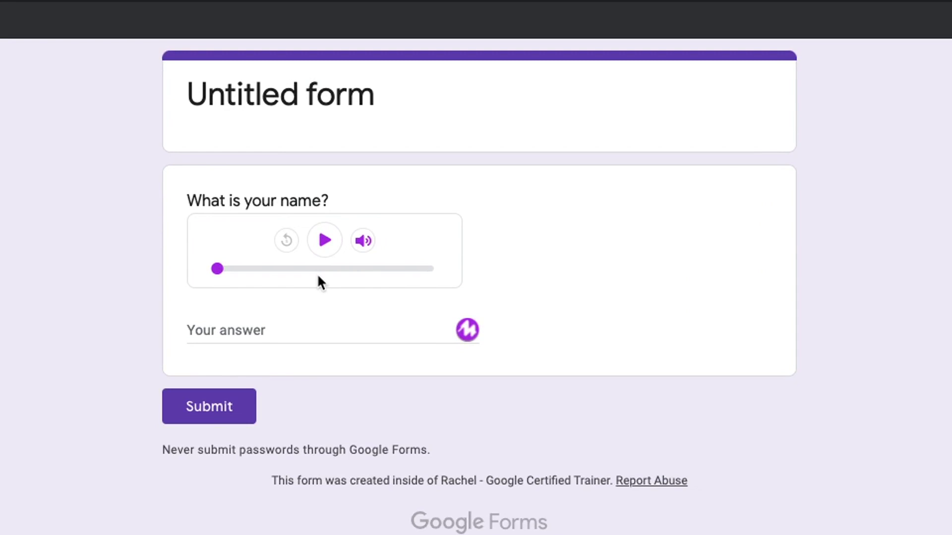
In the preview, play and pause the question's voice note, then focus the Your answer field
{"action": "left_click", "coordinate": [325, 243]}
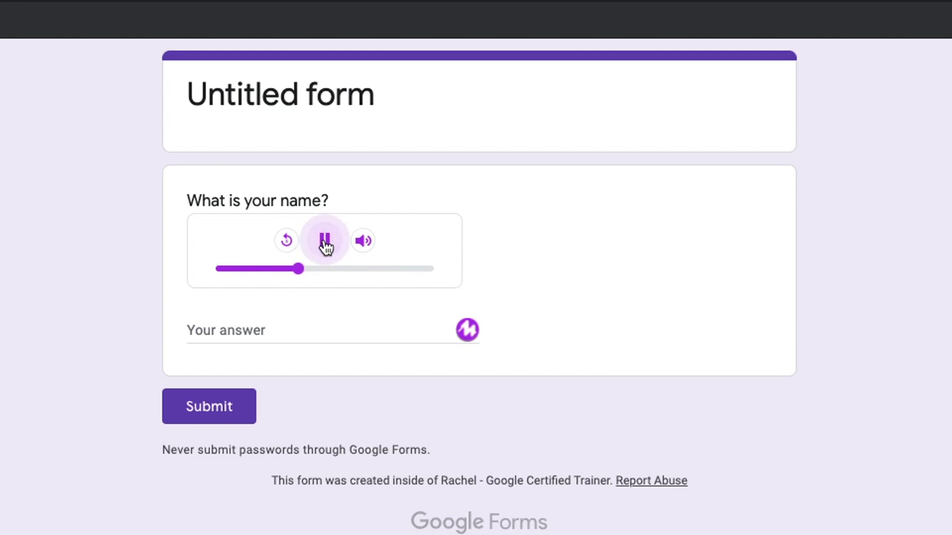
{"action": "left_click", "coordinate": [325, 243]}
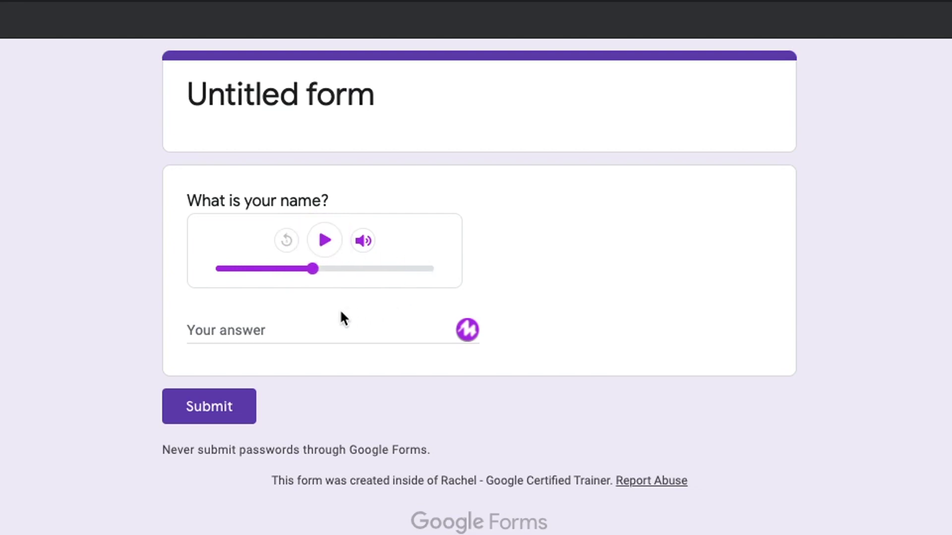
{"action": "left_click", "coordinate": [220, 331]}
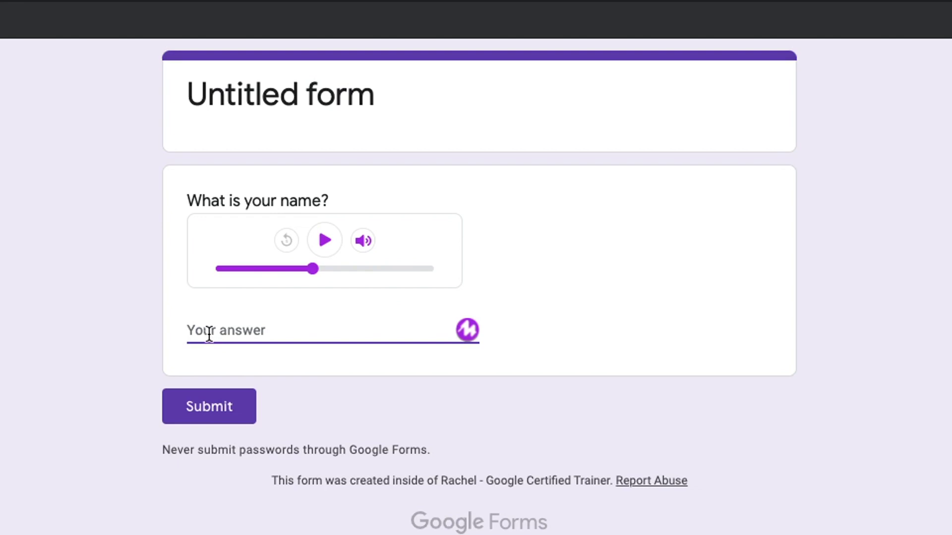
Clear a typed name, record a mote voice answer instead, and submit the response
{"action": "type", "text": "Rachel"}
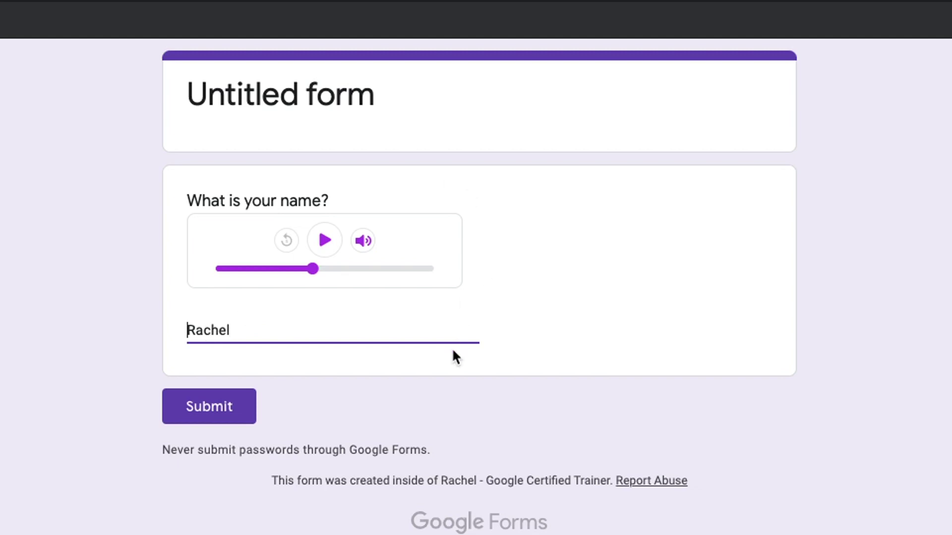
{"action": "double_click", "coordinate": [212, 329]}
{"action": "key", "text": "BackSpace"}
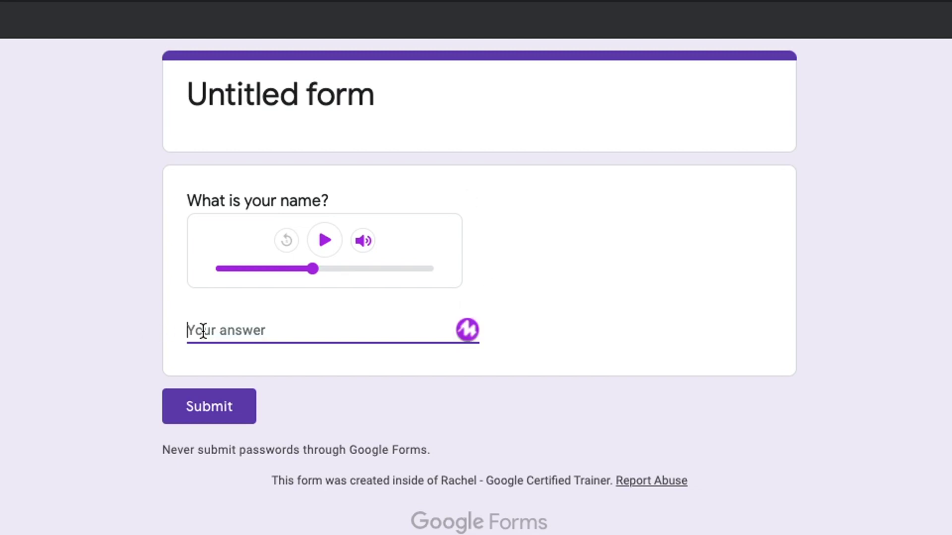
{"action": "left_click", "coordinate": [467, 331]}
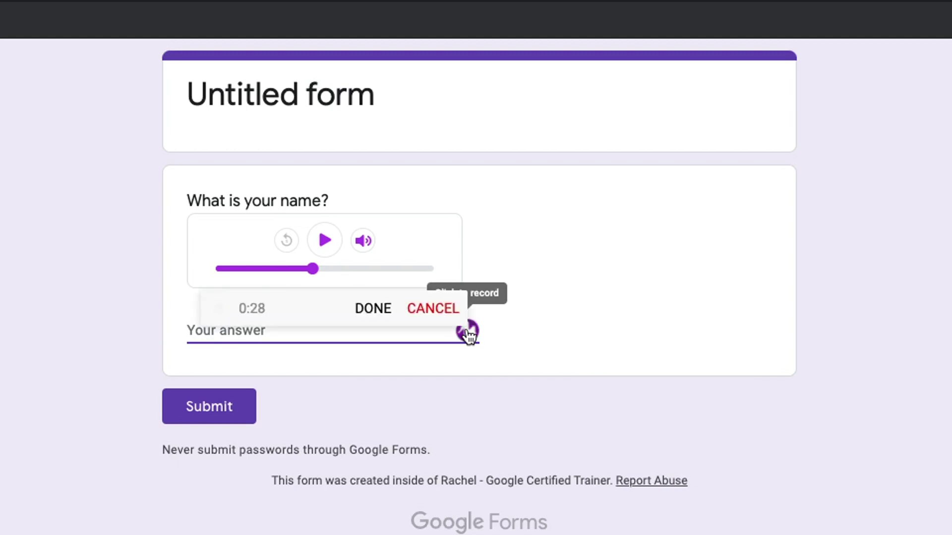
{"action": "left_click", "coordinate": [365, 310]}
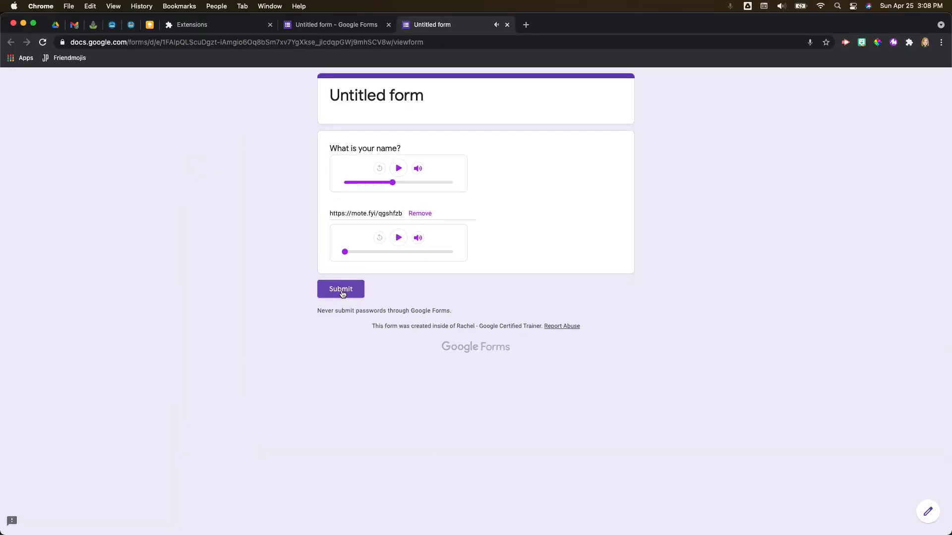
{"action": "left_click", "coordinate": [209, 482]}
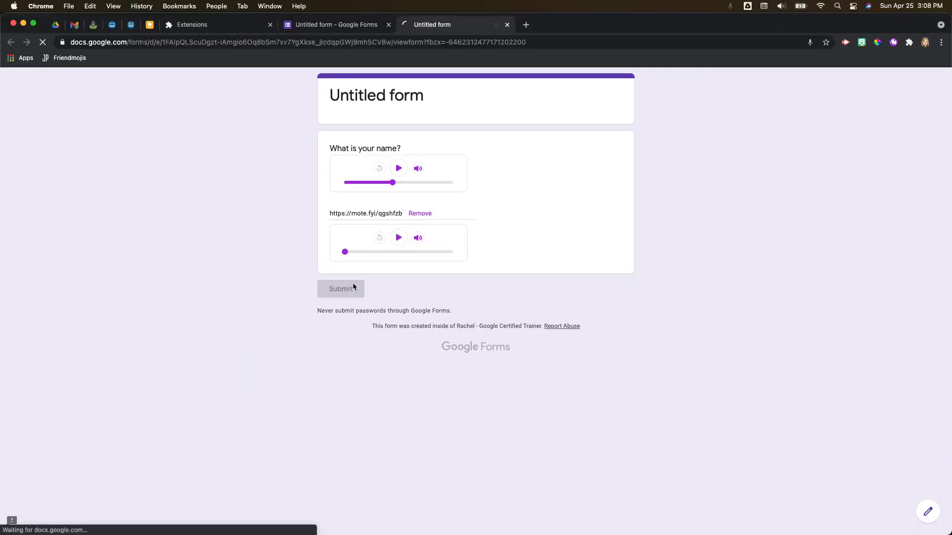
In the form editor's Responses tab, select the submitted mote.fyi voice-note link
{"action": "left_click", "coordinate": [341, 24]}
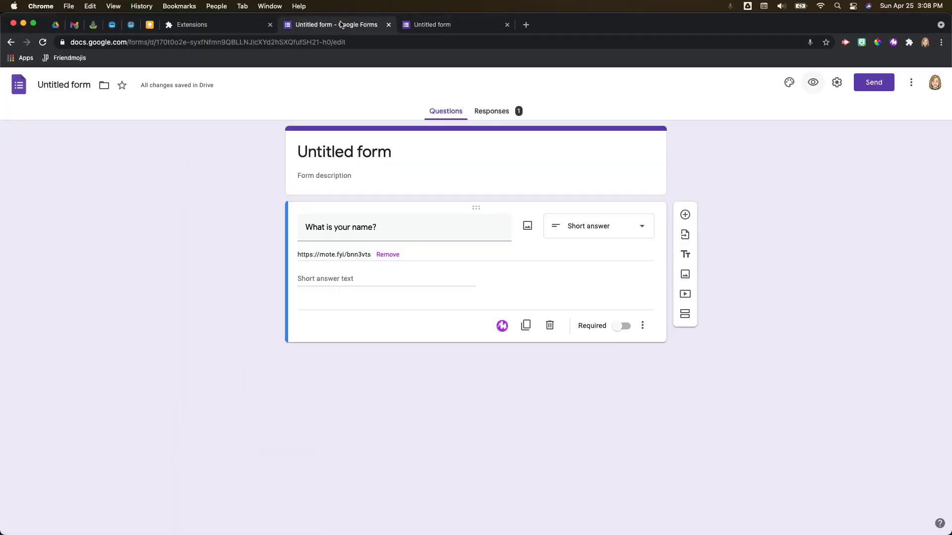
{"action": "left_click", "coordinate": [488, 114]}
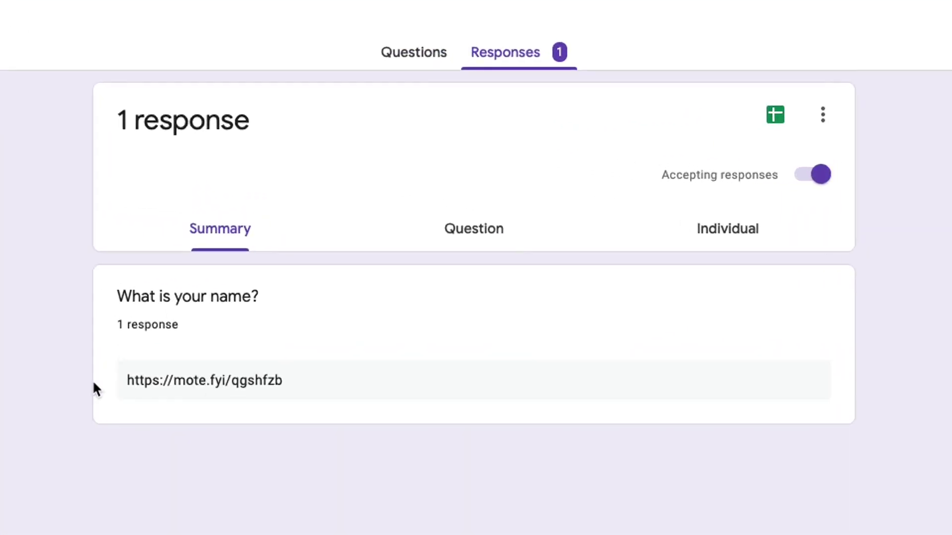
{"action": "left_click_drag", "start_coordinate": [282, 377], "coordinate": [113, 378]}
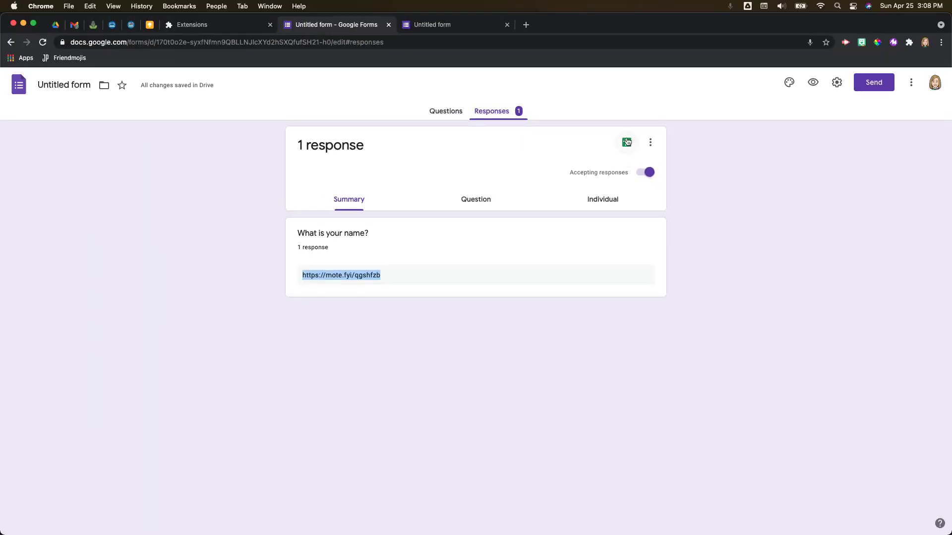
Link responses to a new 'Untitled form (Responses)' sheet and preview the voice-note link in B2
{"action": "left_click", "coordinate": [626, 142]}
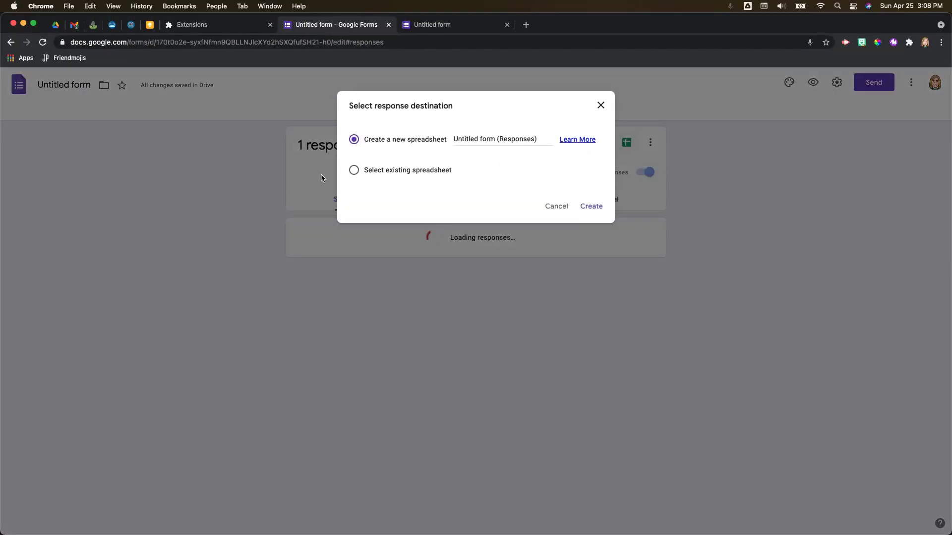
{"action": "left_click", "coordinate": [591, 208]}
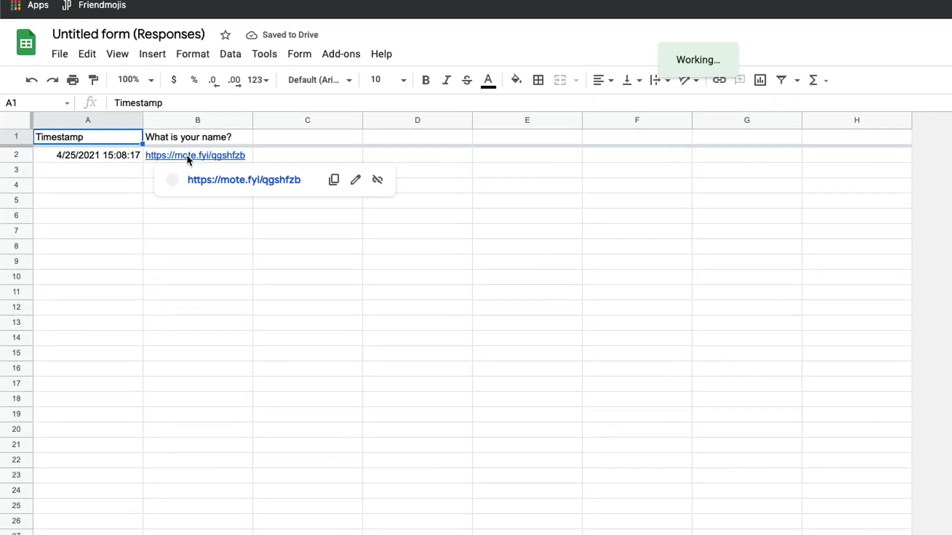
{"action": "left_click", "coordinate": [126, 161]}
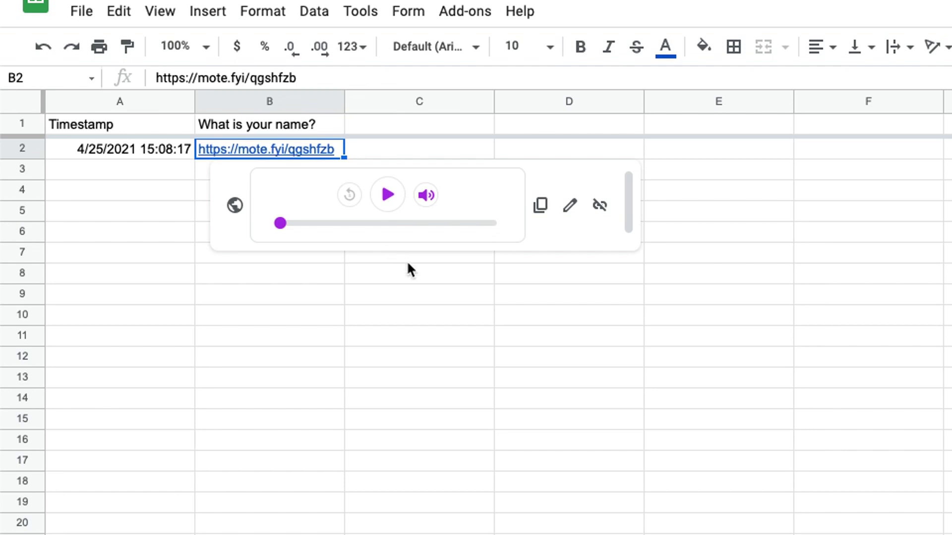
{"action": "left_click", "coordinate": [466, 298]}
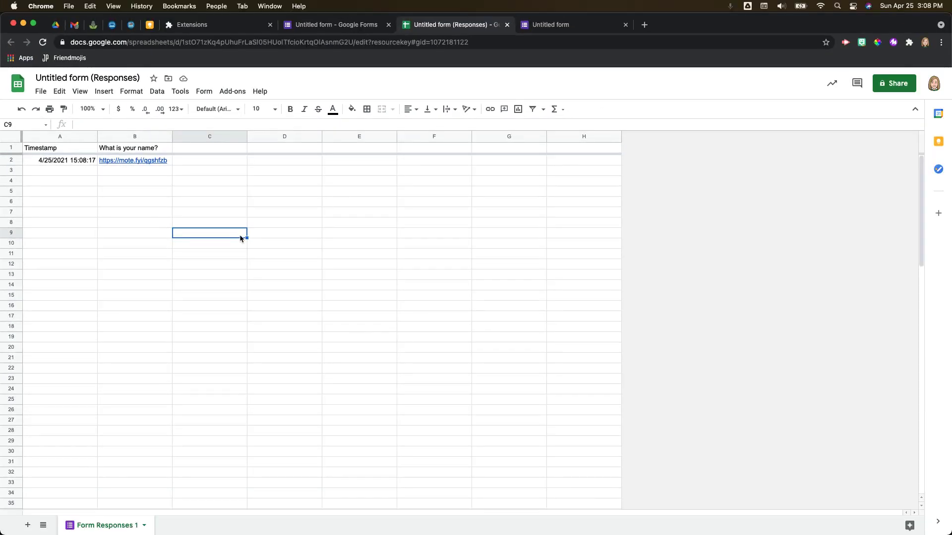